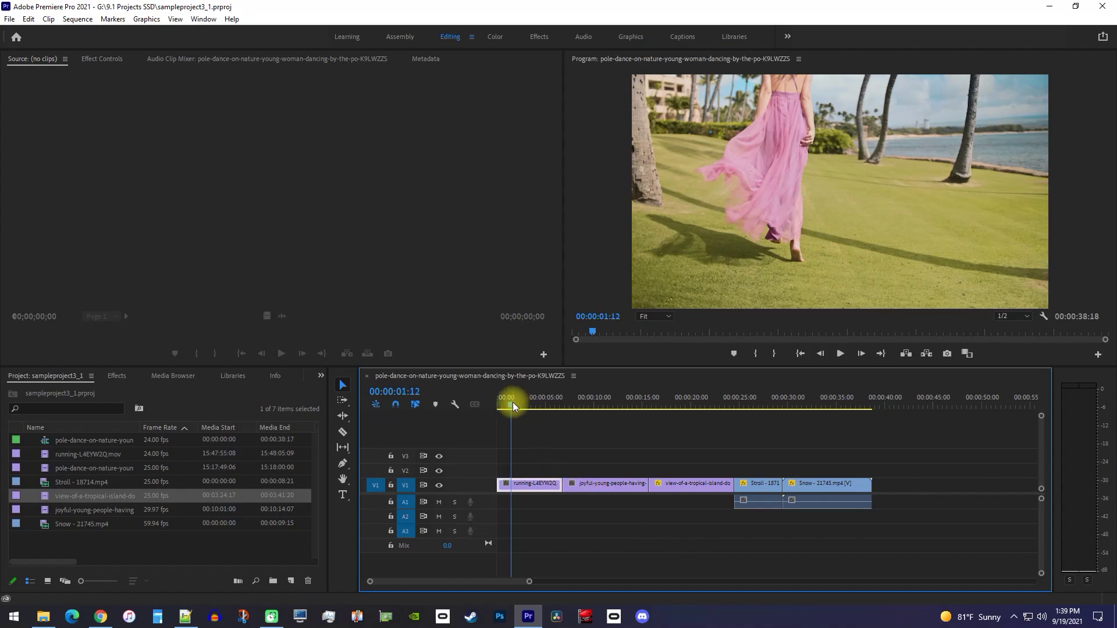
# - Scrub the playhead to preview a later part of the five-clip sequence
pyautogui.moveTo(512, 403)
pyautogui.mouseDown()
pyautogui.moveTo(682, 427)
pyautogui.moveTo(621, 421)
pyautogui.mouseUp()
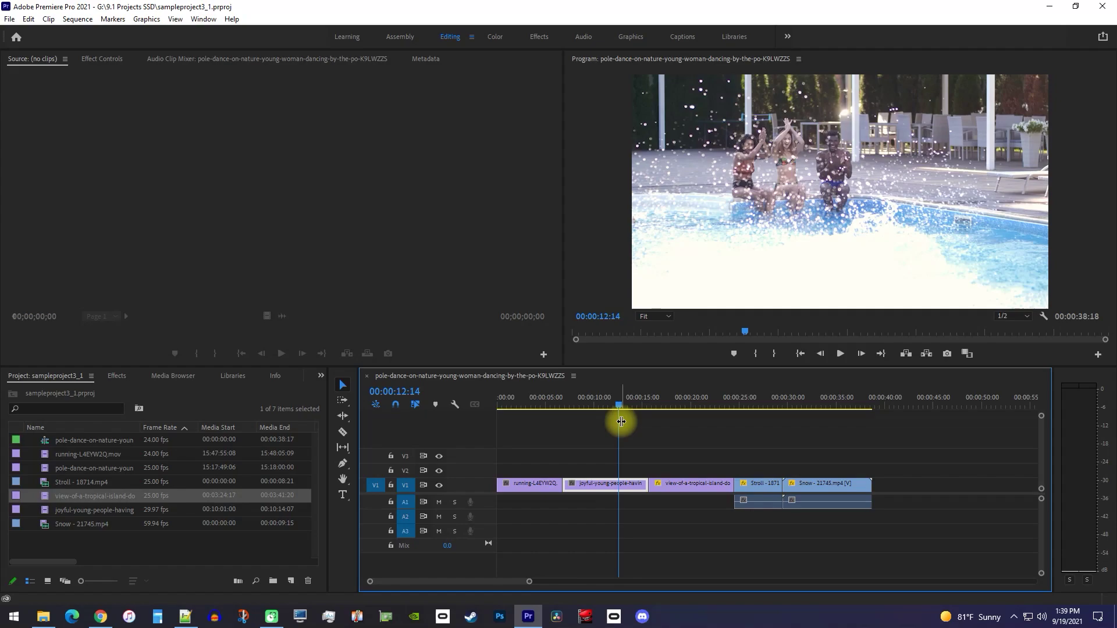
# - Find Cross Dissolve through the Effects search and set it as the default transition
pyautogui.click(112, 376)
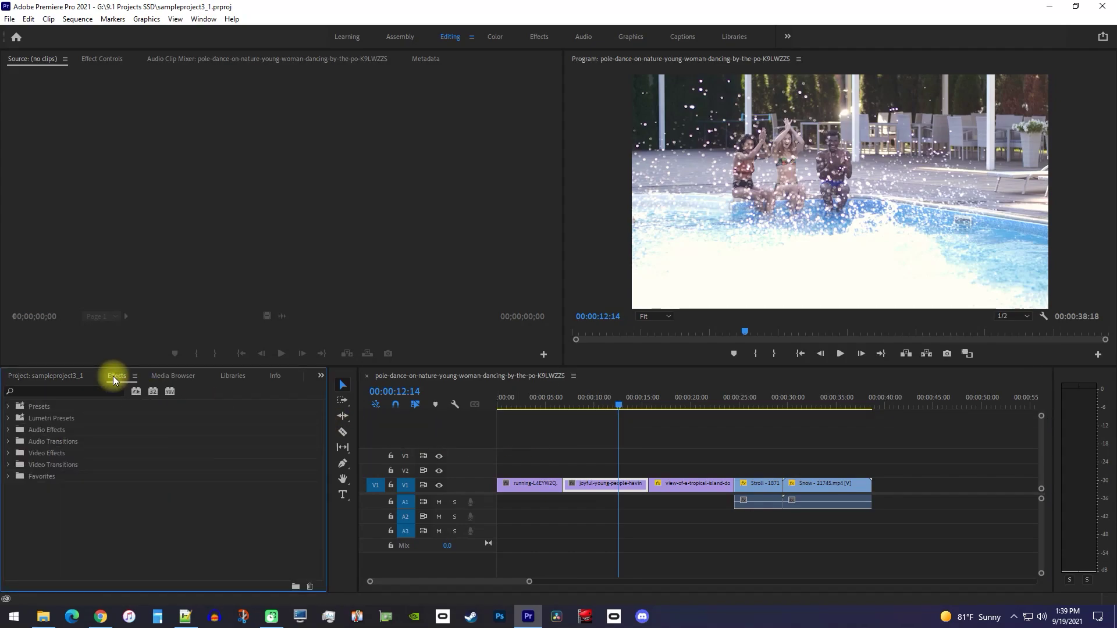
pyautogui.click(100, 391)
pyautogui.write('c')
pyautogui.write('ross ')
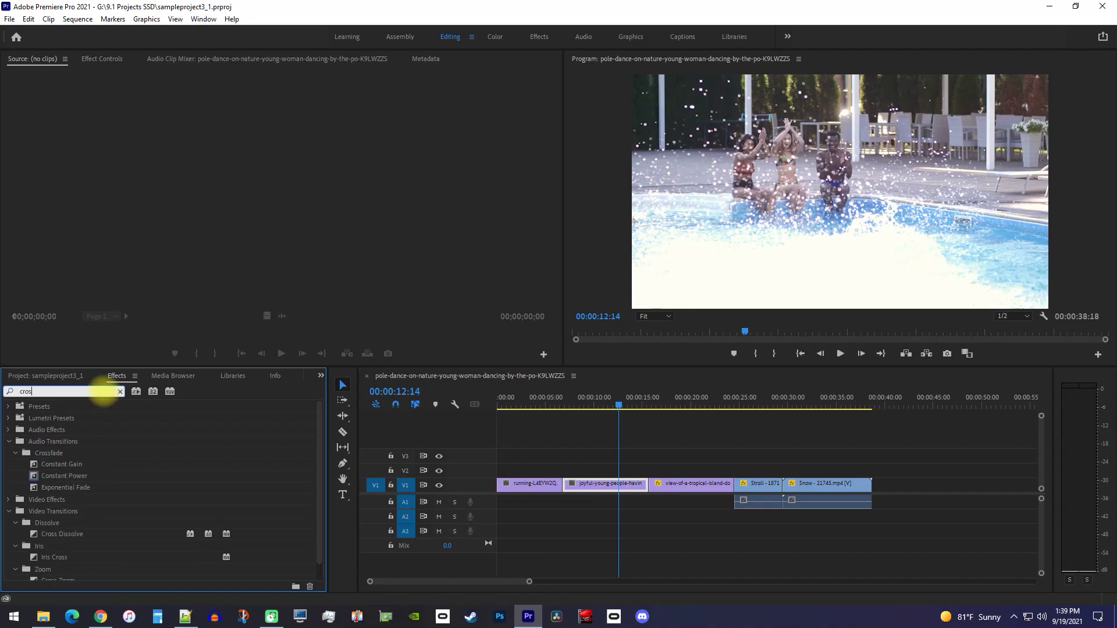
pyautogui.write('dissol')
pyautogui.write('ve3')
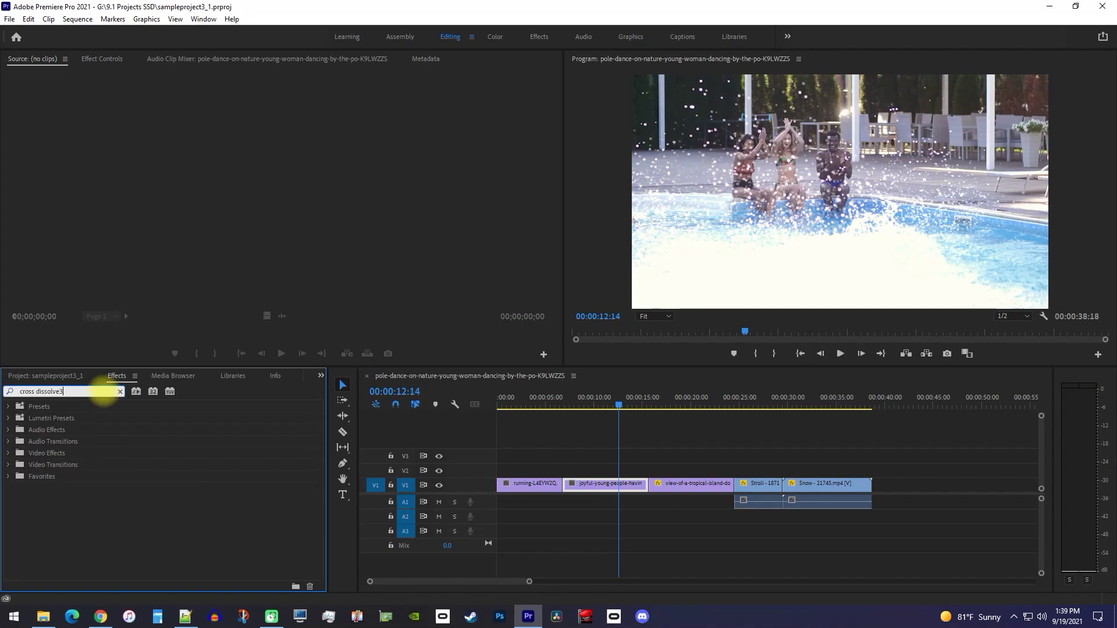
pyautogui.press('BackSpace')
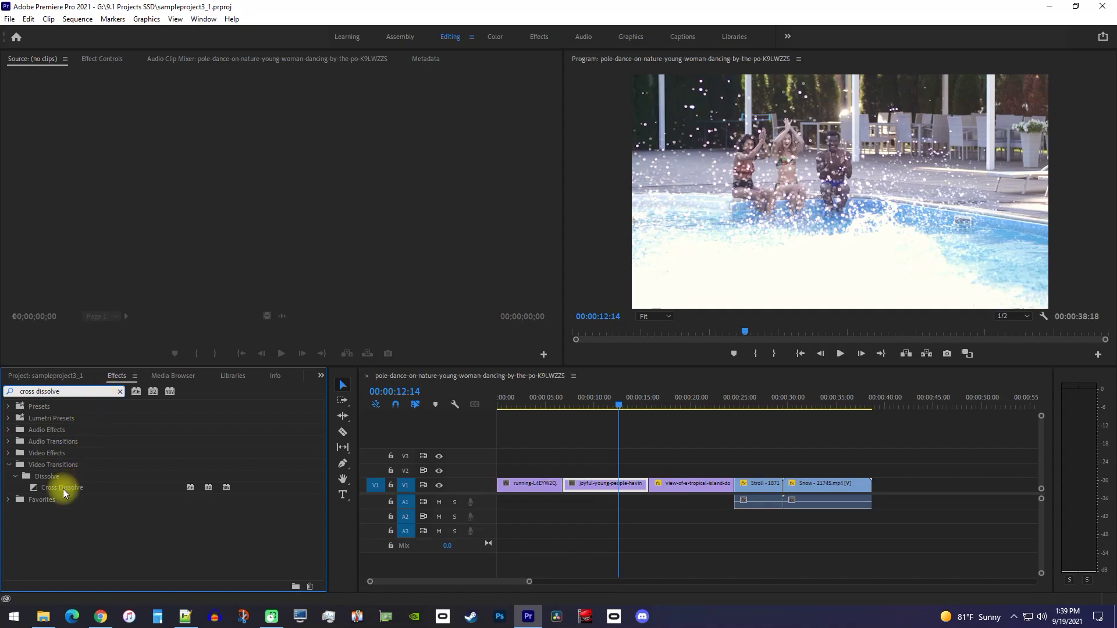
pyautogui.rightClick(63, 491)
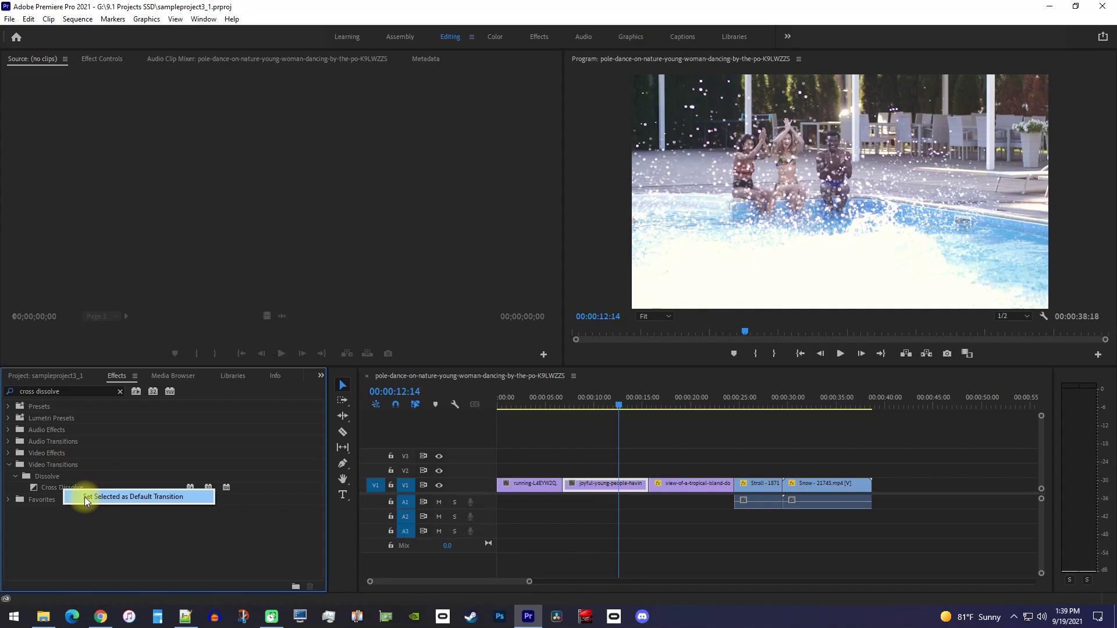
pyautogui.click(85, 496)
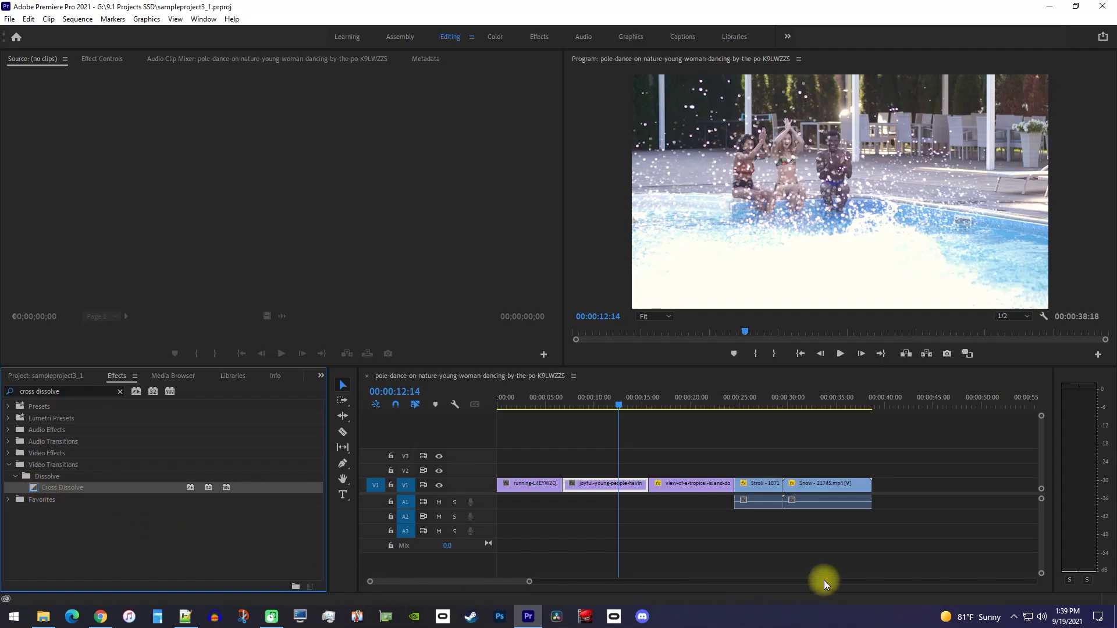
pyautogui.moveTo(902, 553); pyautogui.dragTo(528, 451)
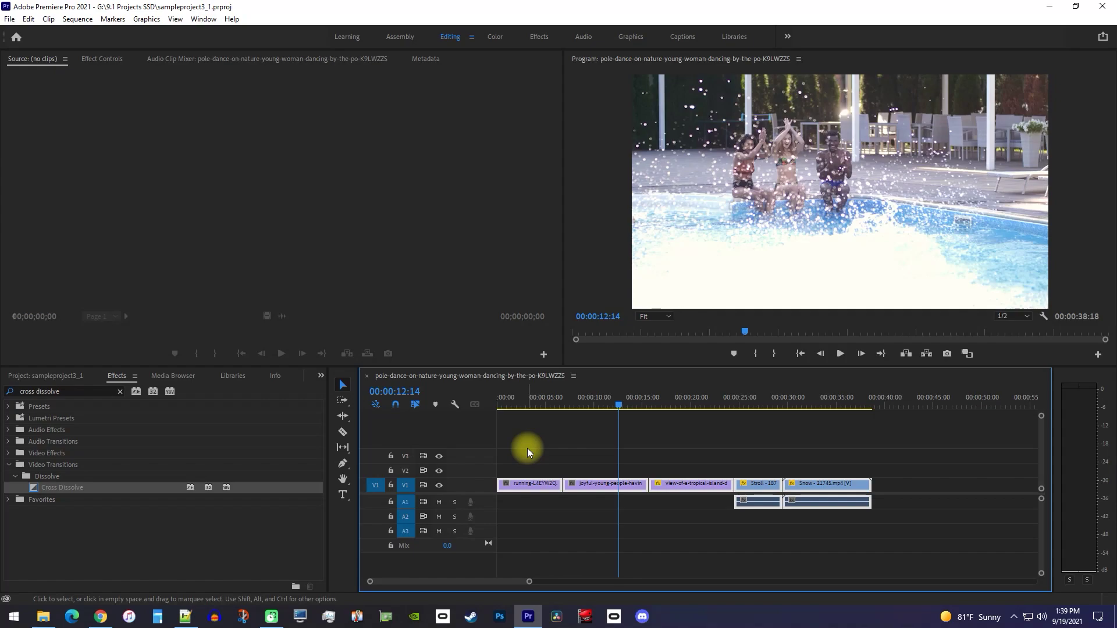
pyautogui.hotkey('ctrl', 'd')
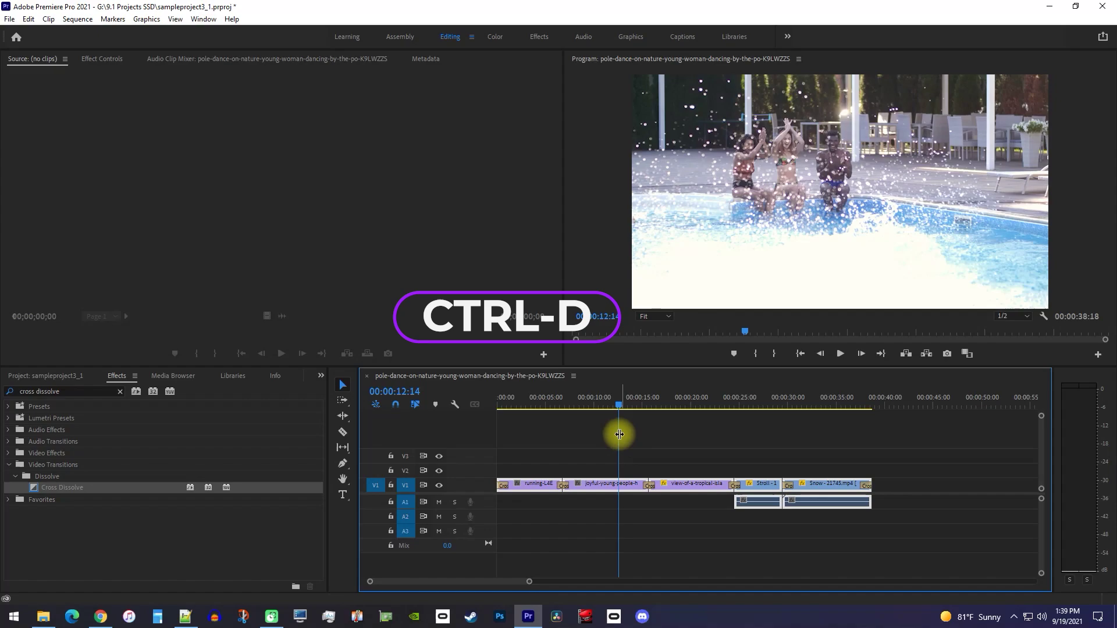
pyautogui.moveTo(621, 402)
pyautogui.mouseDown()
pyautogui.moveTo(674, 408)
pyautogui.moveTo(625, 412)
pyautogui.mouseUp()
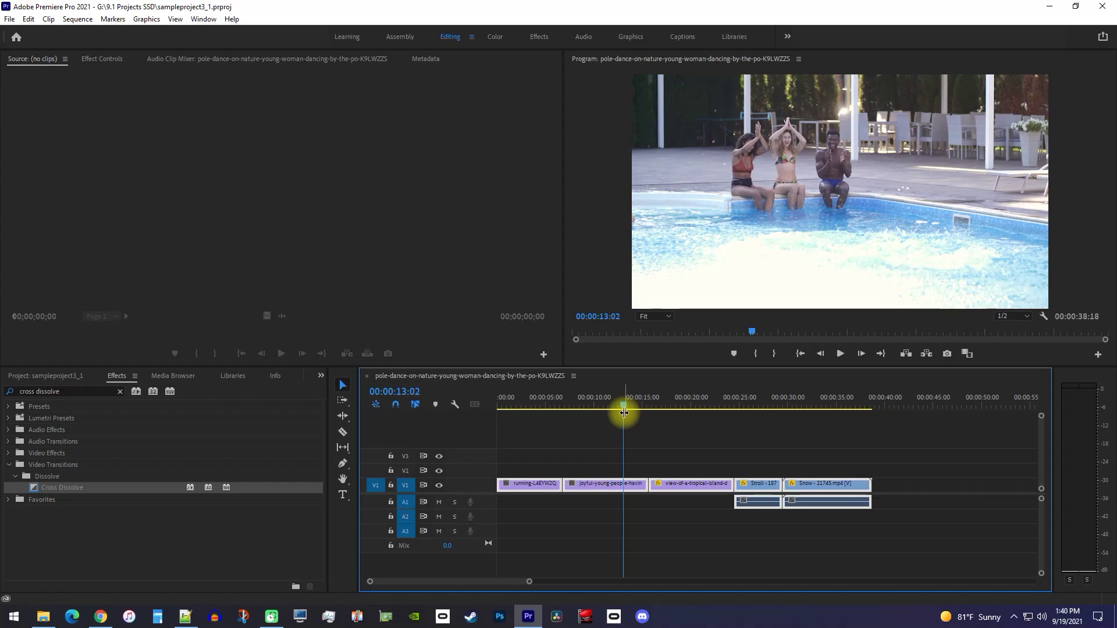
pyautogui.click(600, 426)
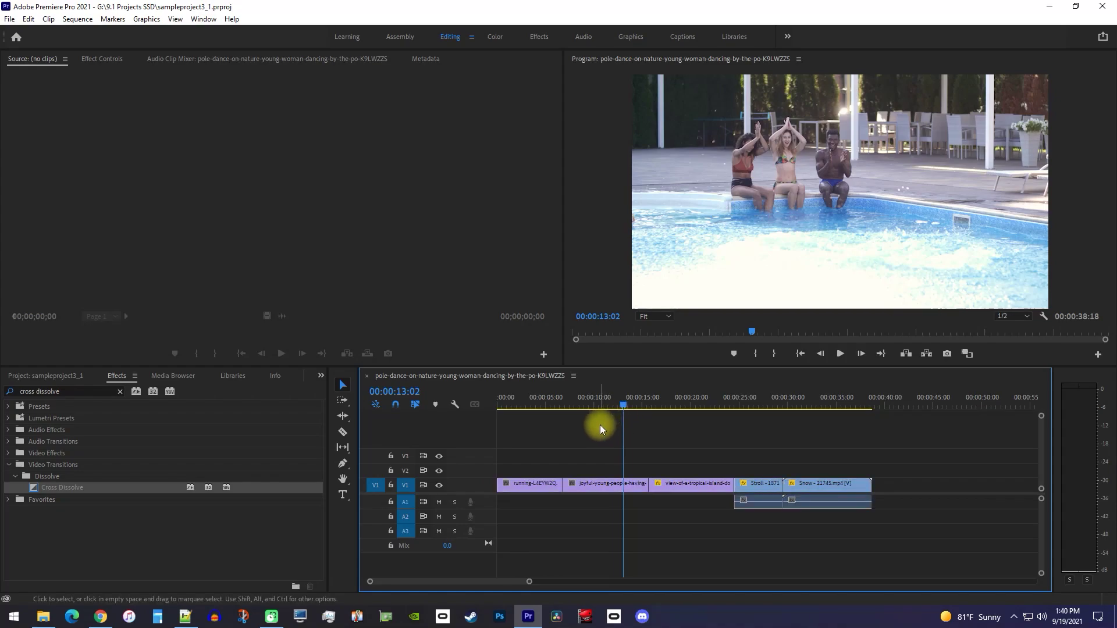
# - Clear the search and set Audio Transitions > Crossfade > Exponential Fade as default
pyautogui.click(119, 390)
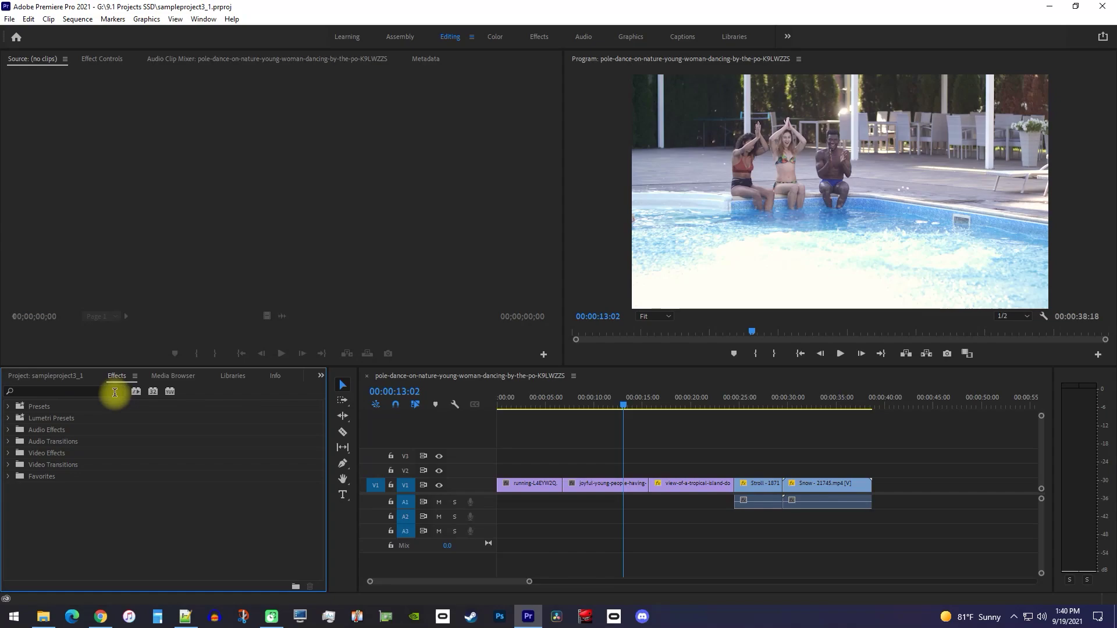
pyautogui.click(9, 441)
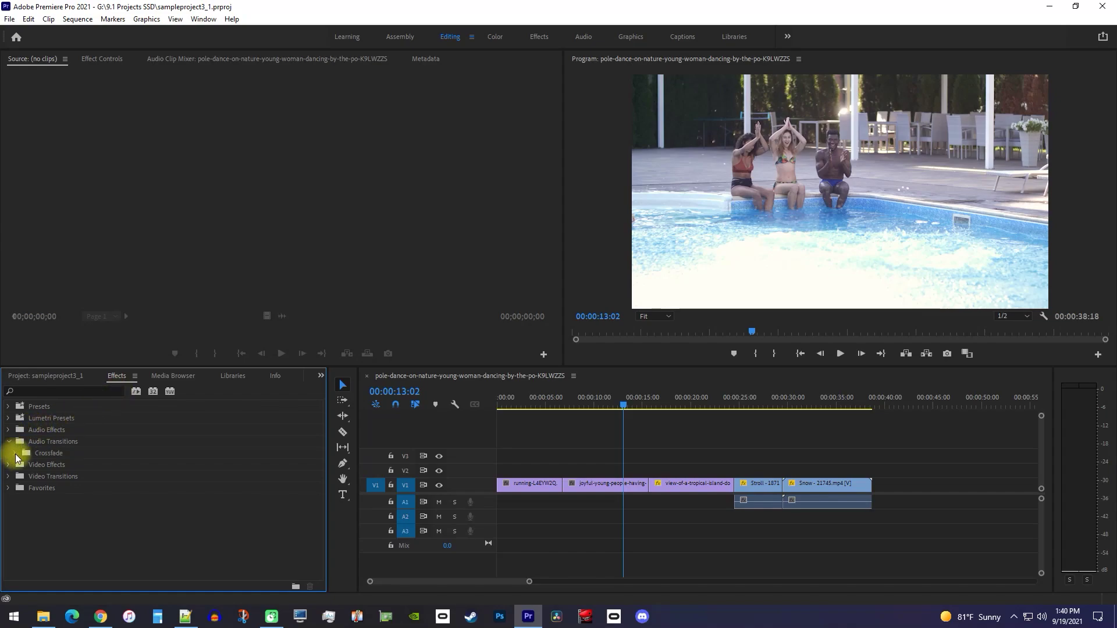
pyautogui.click(17, 453)
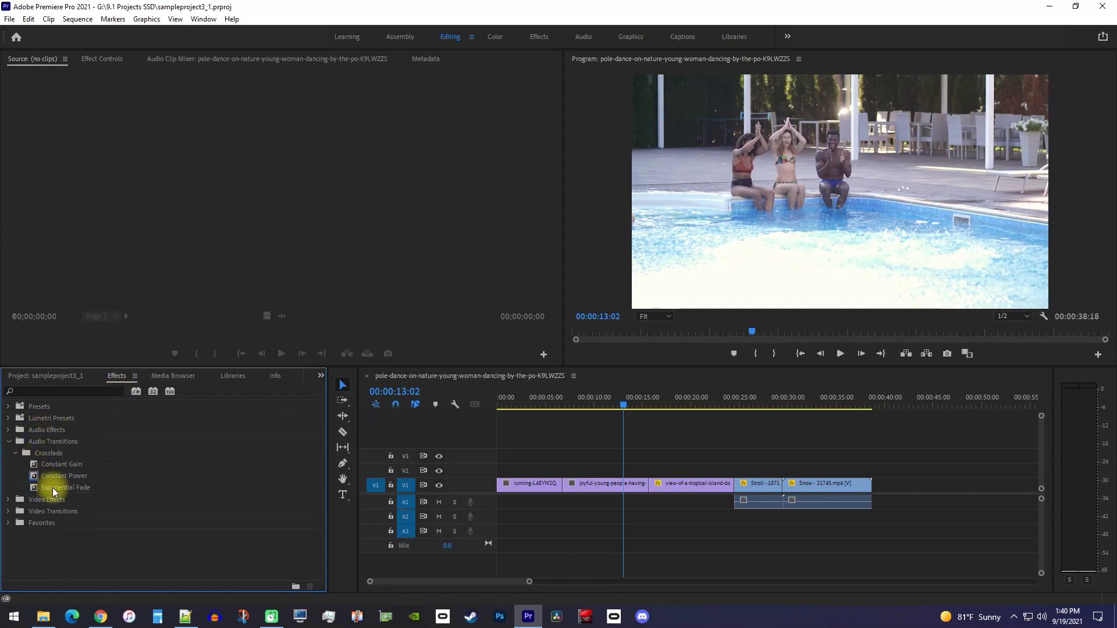
pyautogui.click(53, 487)
pyautogui.rightClick(53, 488)
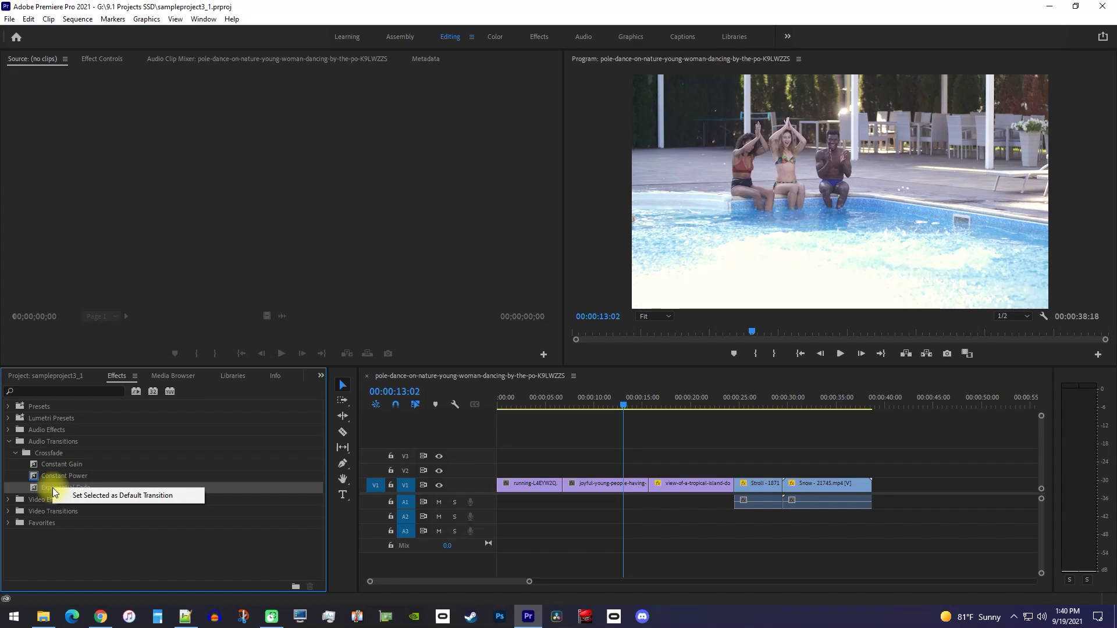
pyautogui.click(92, 495)
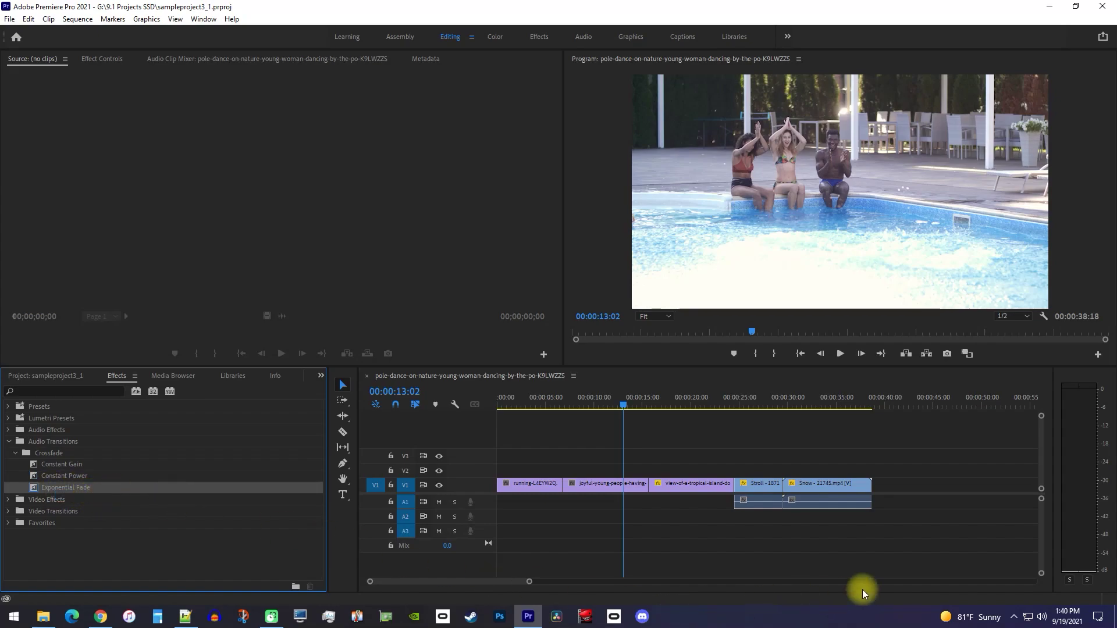
pyautogui.moveTo(886, 554); pyautogui.dragTo(523, 444)
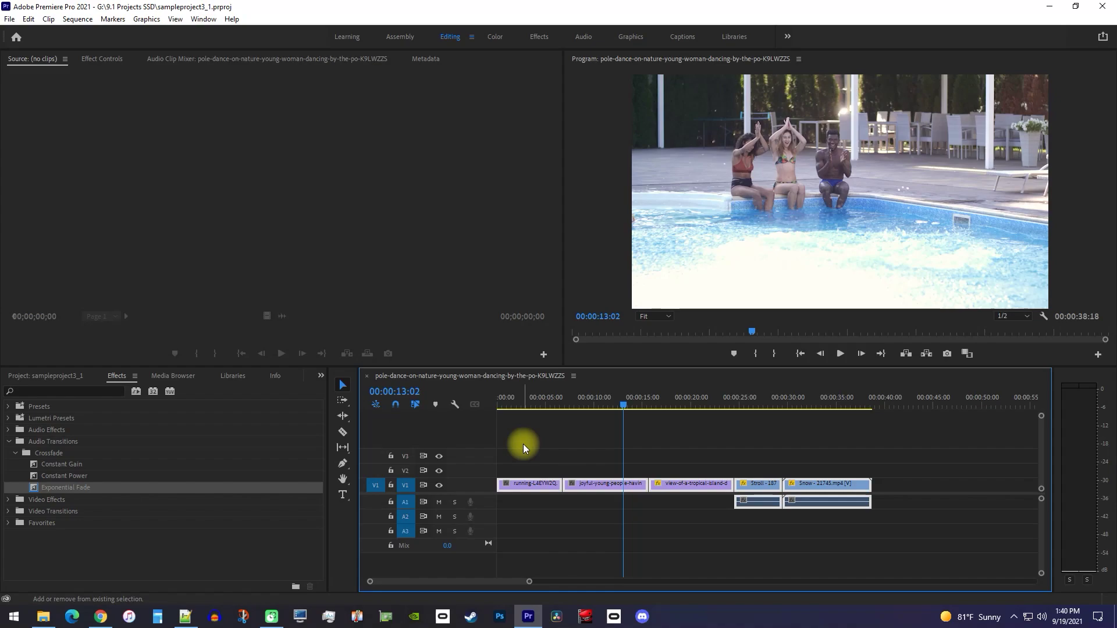
pyautogui.hotkey('shift', 'd')
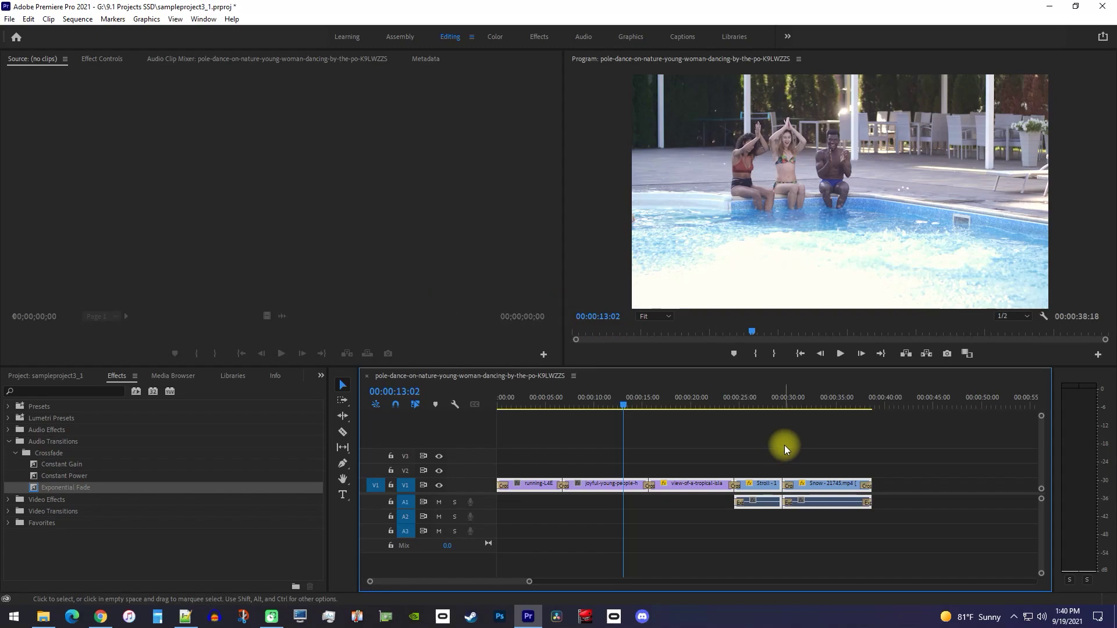
pyautogui.hotkey('ctrl', 'z')
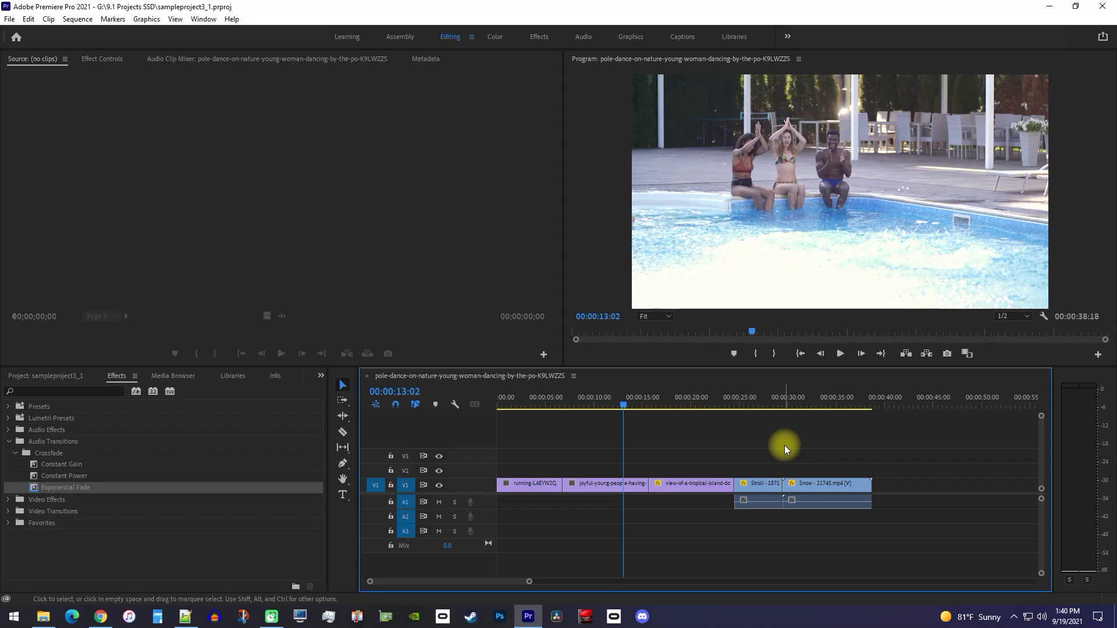
# - Select the timeline clips, apply default audio crossfades with Ctrl+Shift+D, then deselect
pyautogui.moveTo(893, 545); pyautogui.dragTo(698, 457)
pyautogui.hotkey('ctrl', 'shift', 'd')
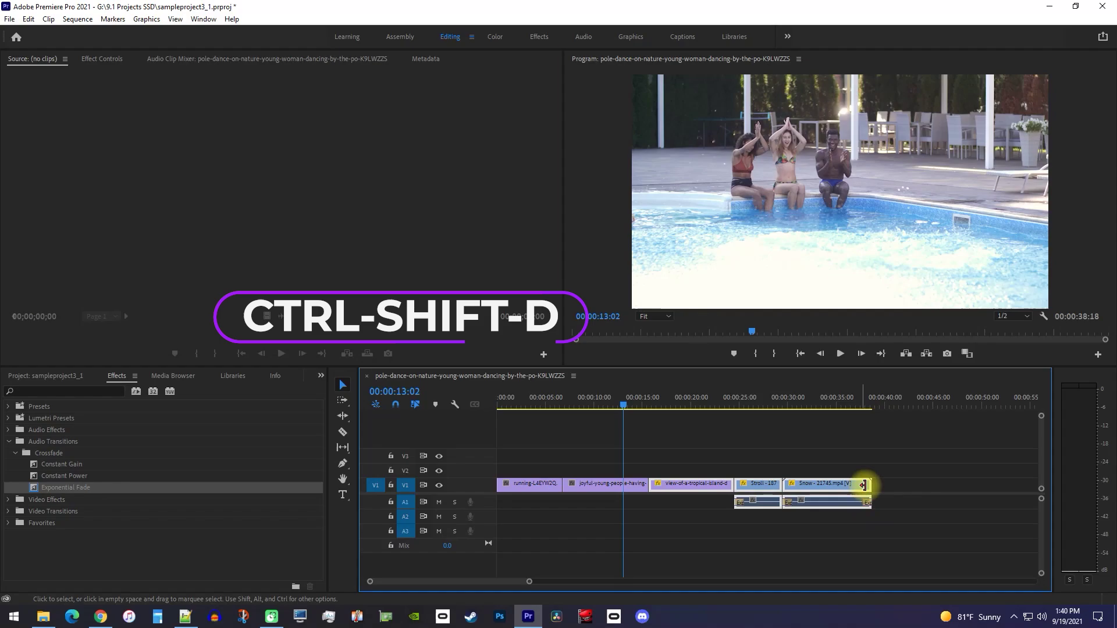
pyautogui.click(908, 479)
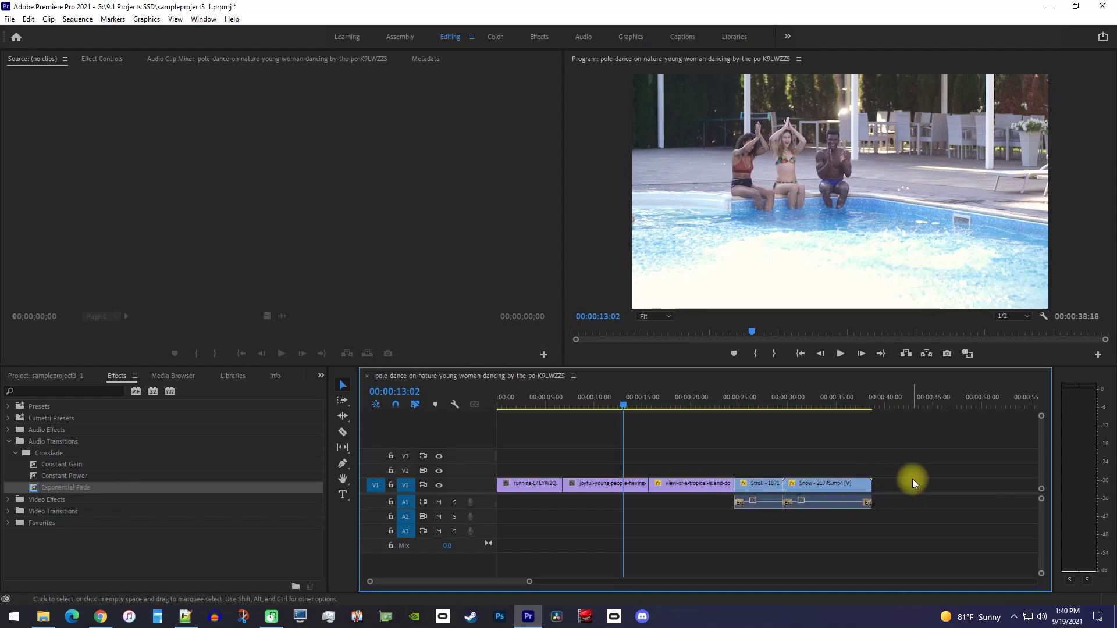